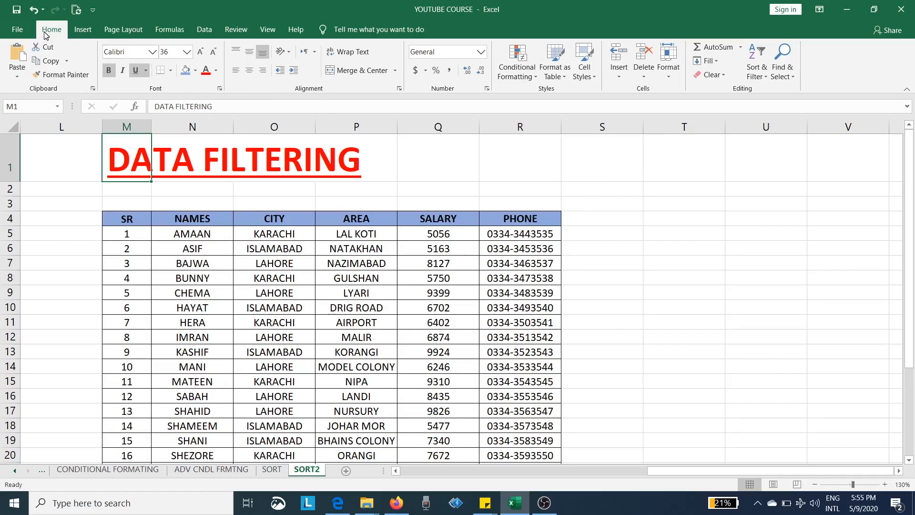
Turn on filtering for the data table headed SR to PHONE and look at the filter options of the NAMES column.
click(757, 72)
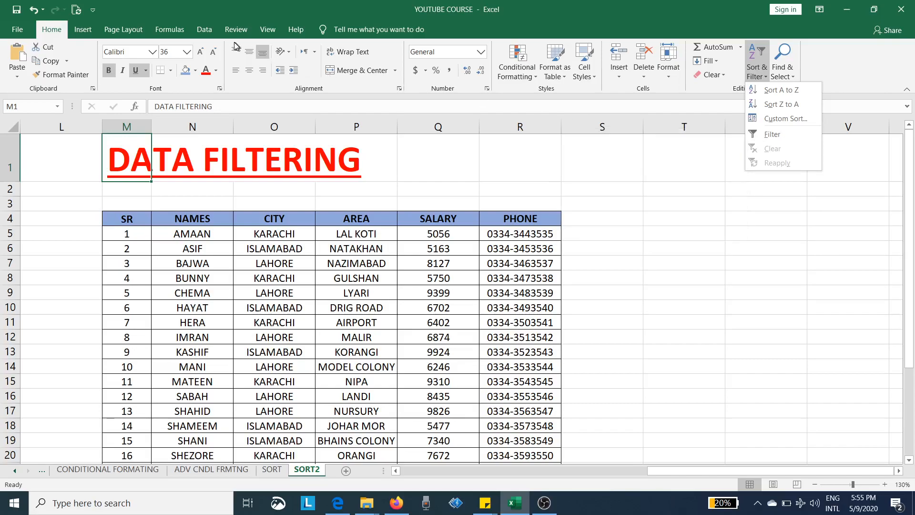
click(204, 30)
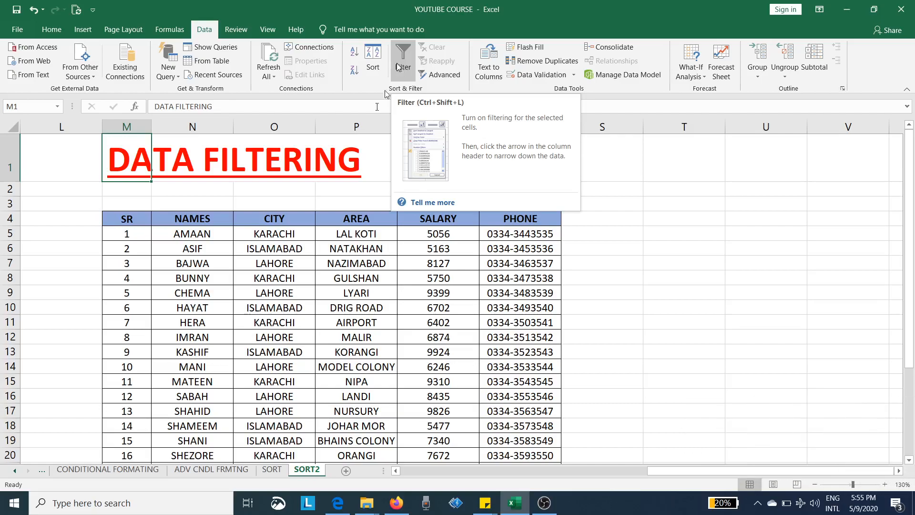
click(237, 336)
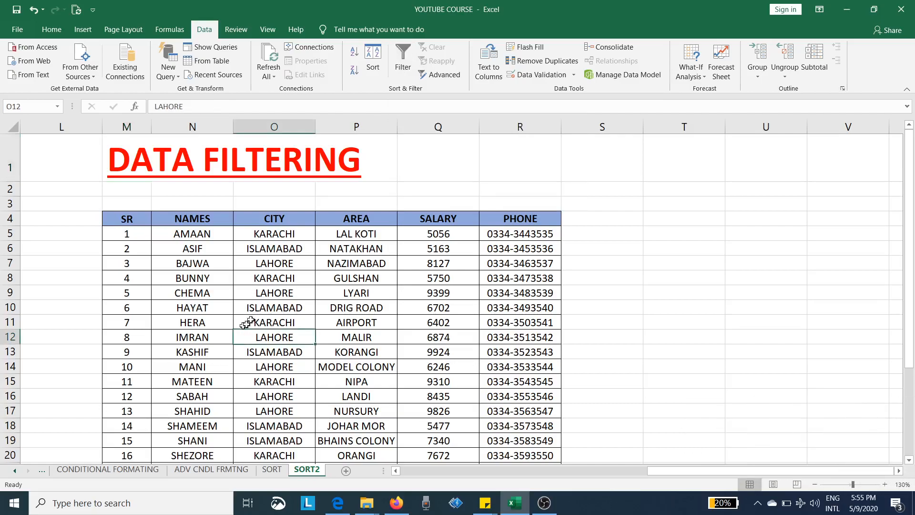
click(411, 55)
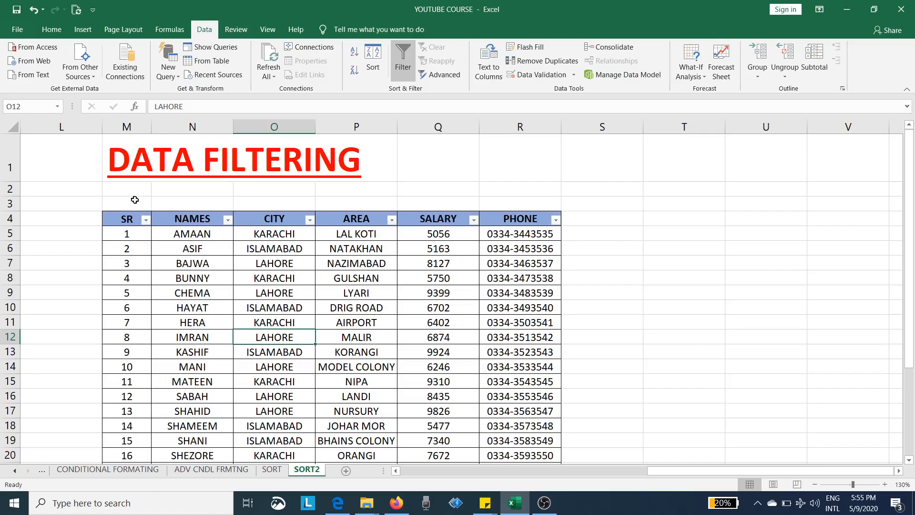
click(229, 220)
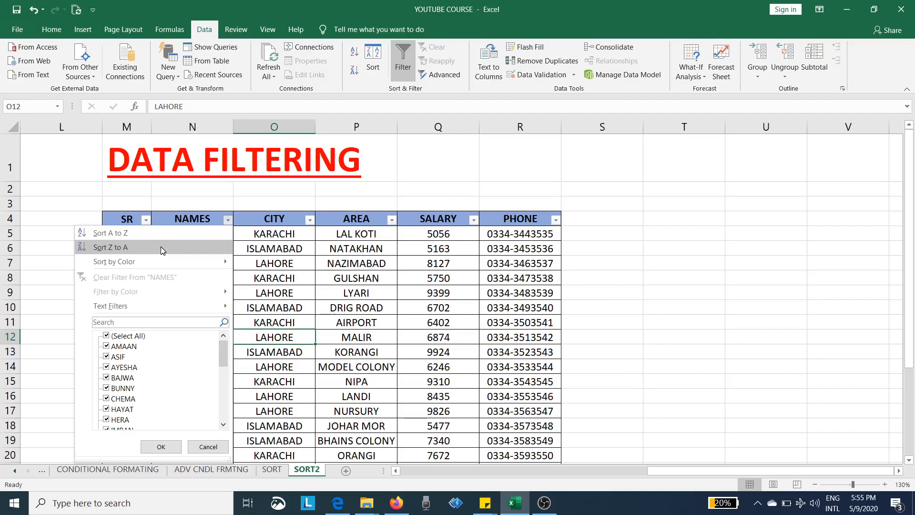
click(280, 261)
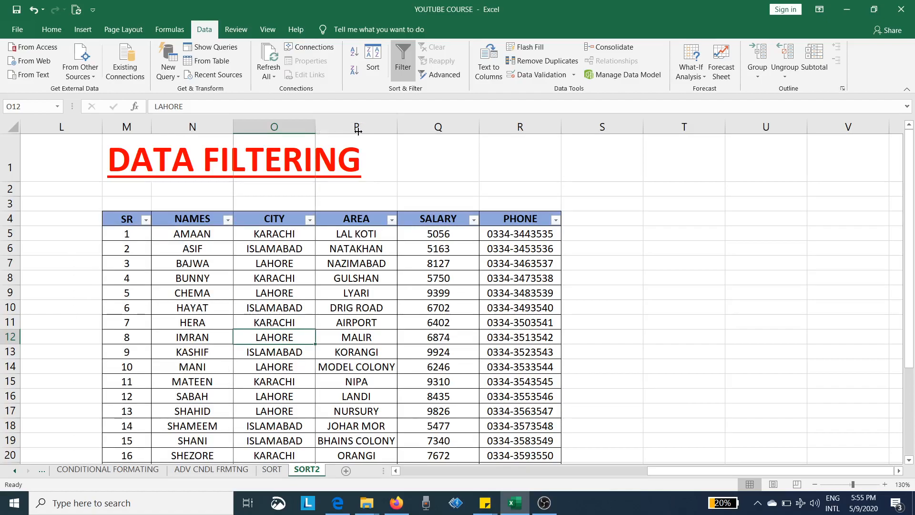
Widen the CITY column and left-align all its entries from O5 to O30.
drag(315, 127, 358, 131)
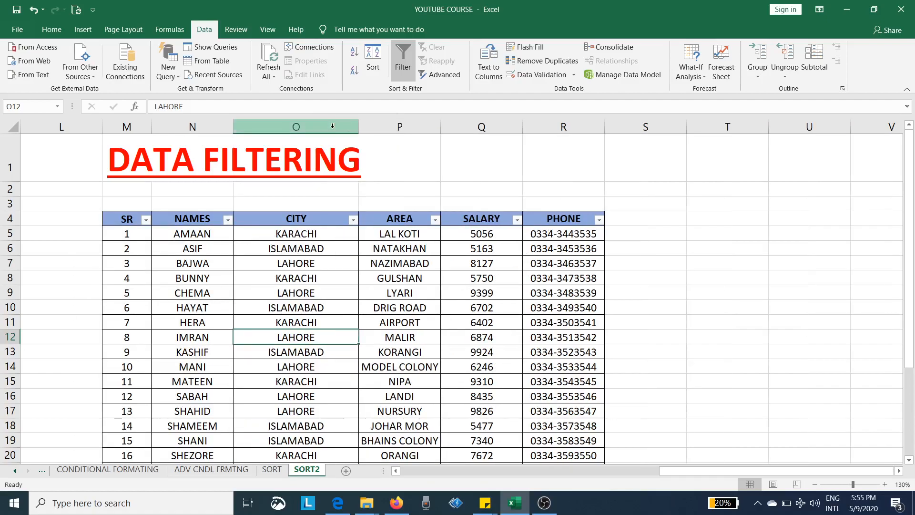
click(295, 223)
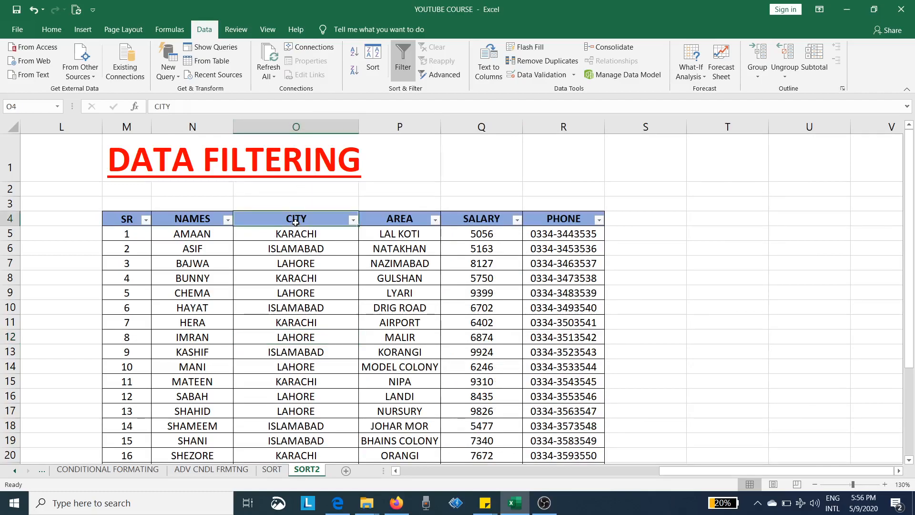
click(296, 238)
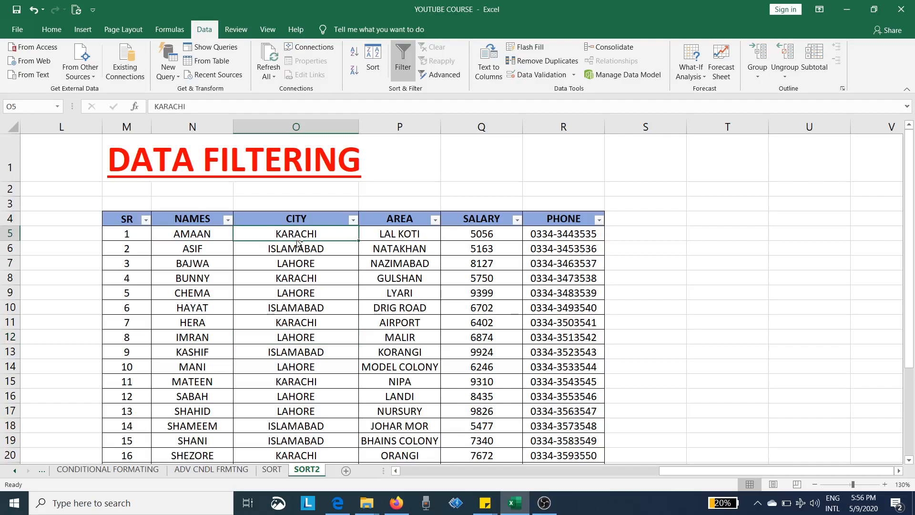
key(ctrl+shift+Down)
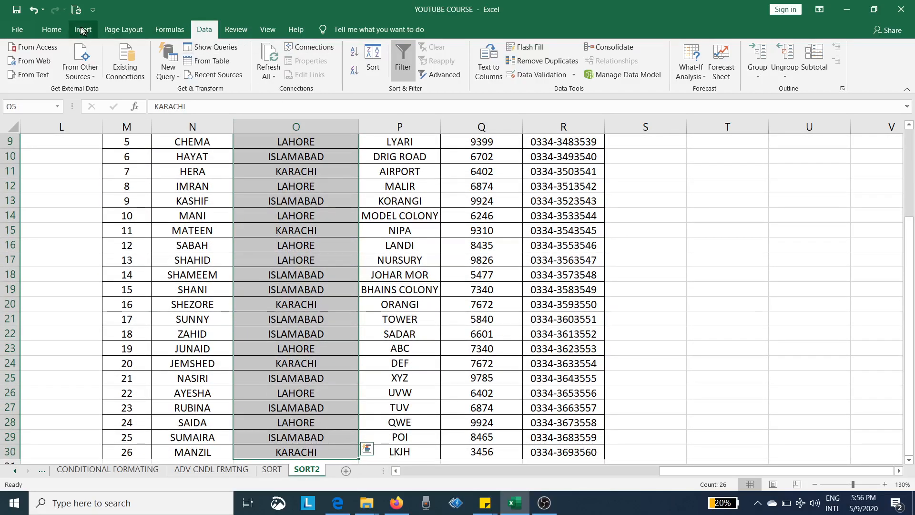
click(77, 30)
click(60, 30)
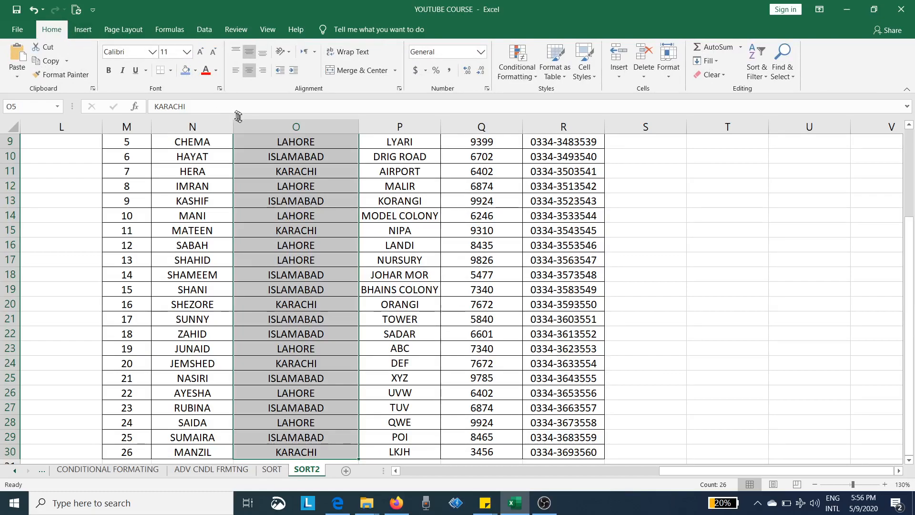
click(236, 71)
scroll(302, 178, up, 3)
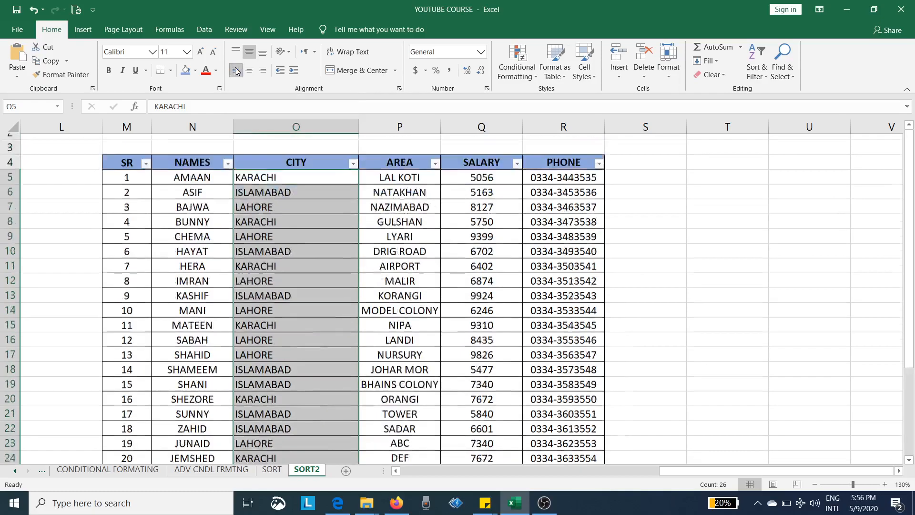
click(336, 253)
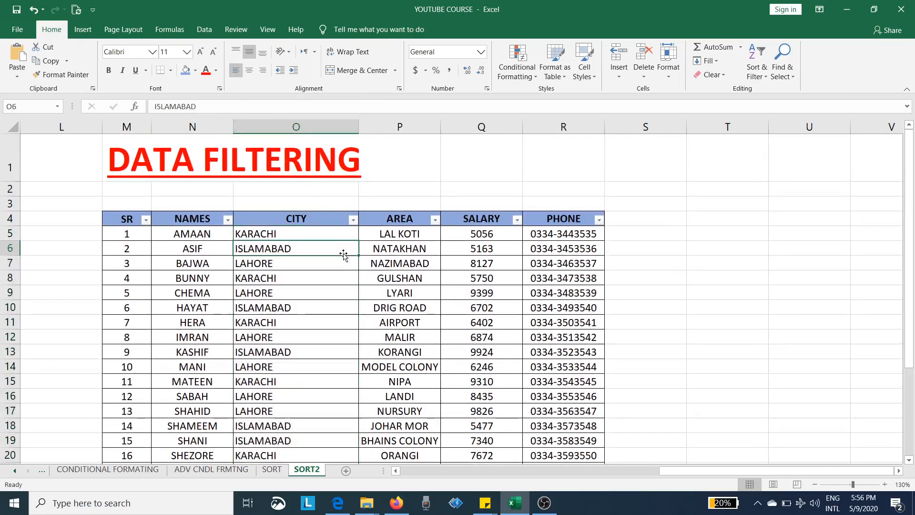
Widen the CITY column further so that its filter list leaves the city names uncovered.
drag(360, 129, 442, 128)
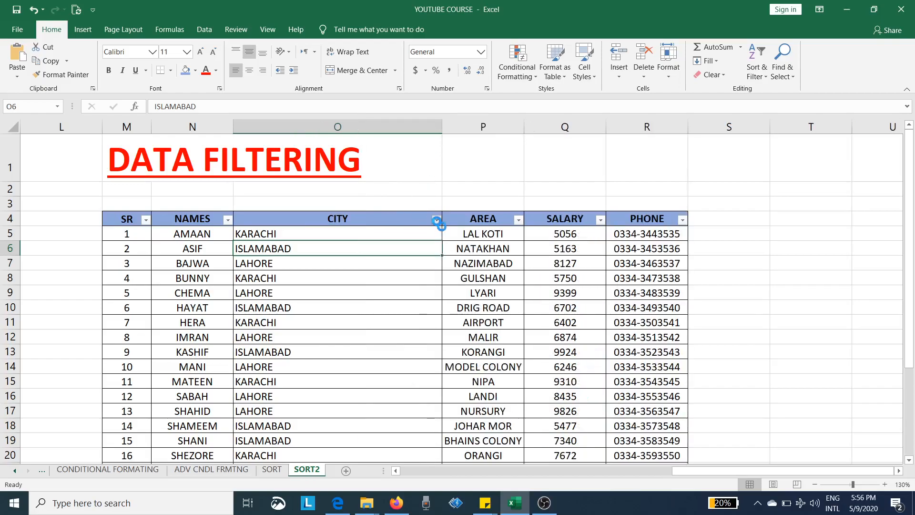
click(436, 220)
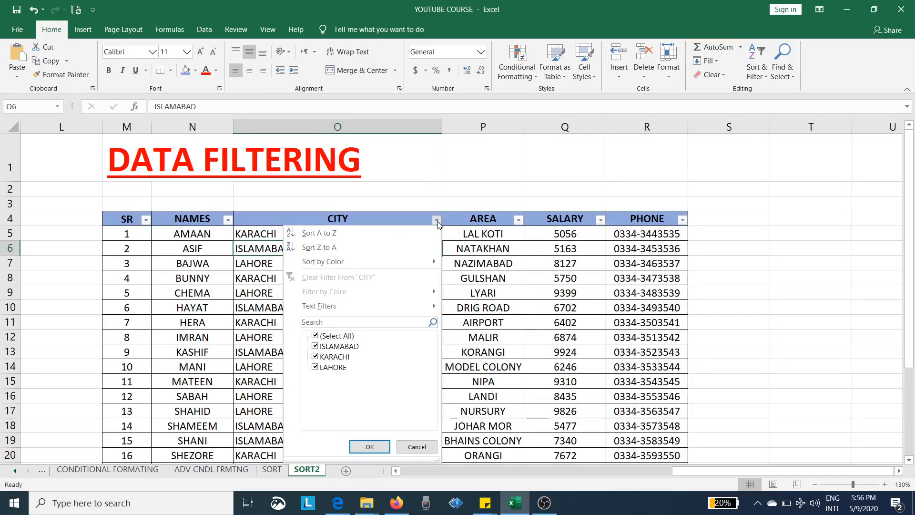
click(440, 128)
drag(442, 127, 520, 128)
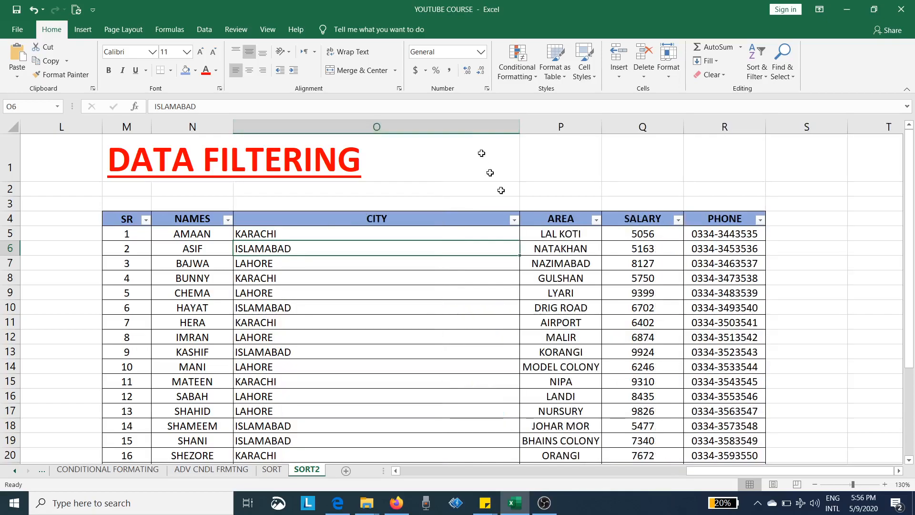
Sort the table by the CITY column from A to Z and look through the sorted rows.
click(514, 220)
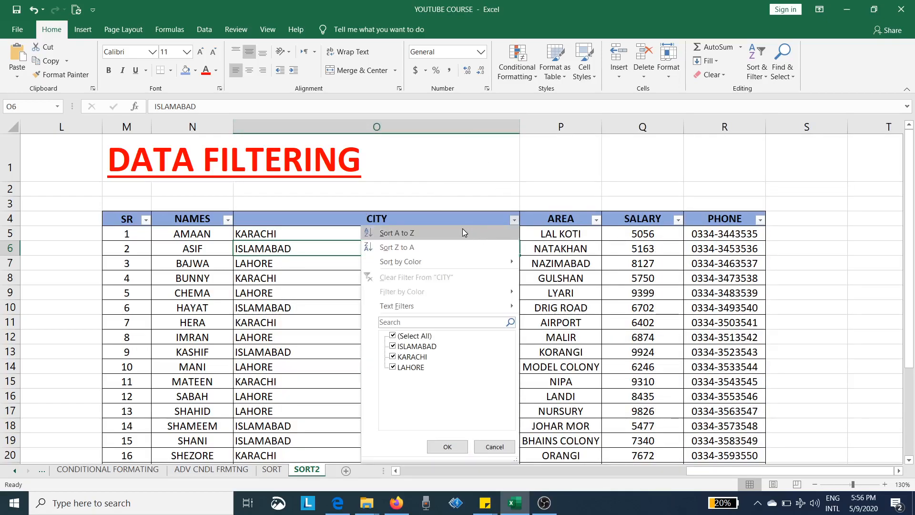
click(389, 233)
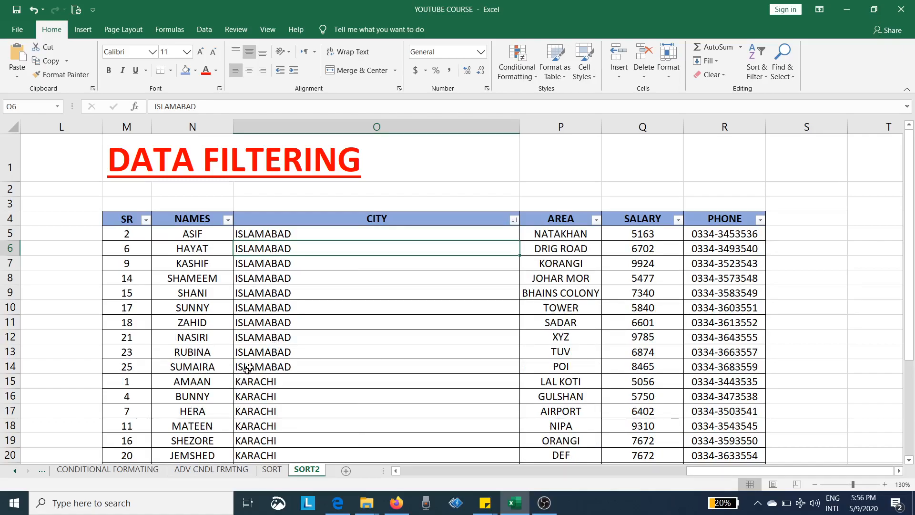
scroll(261, 355, down, 1)
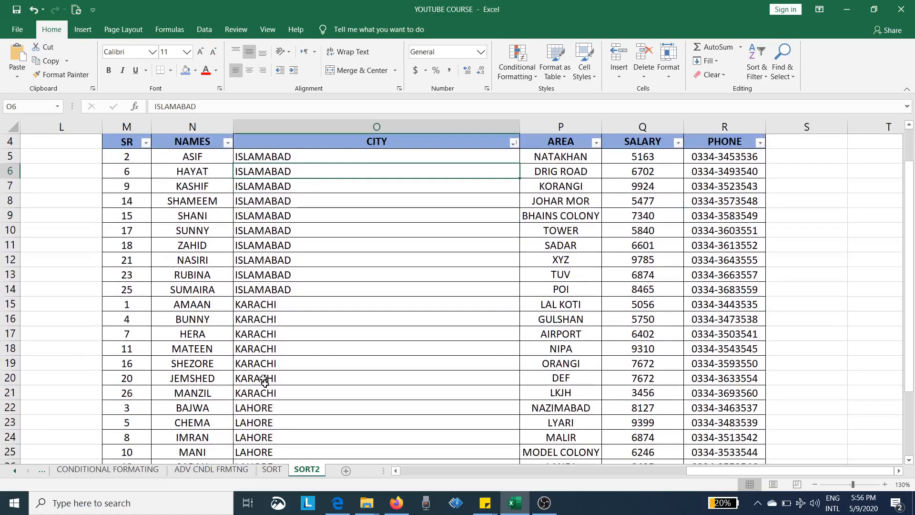
scroll(265, 381, down, 5)
scroll(280, 368, up, 6)
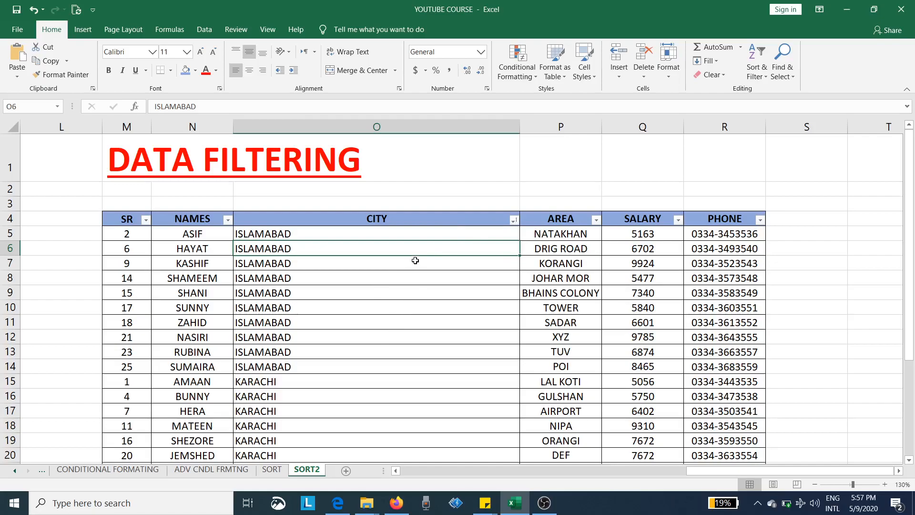
Sort the table by the CITY column from Z to A and review the new row order.
click(513, 220)
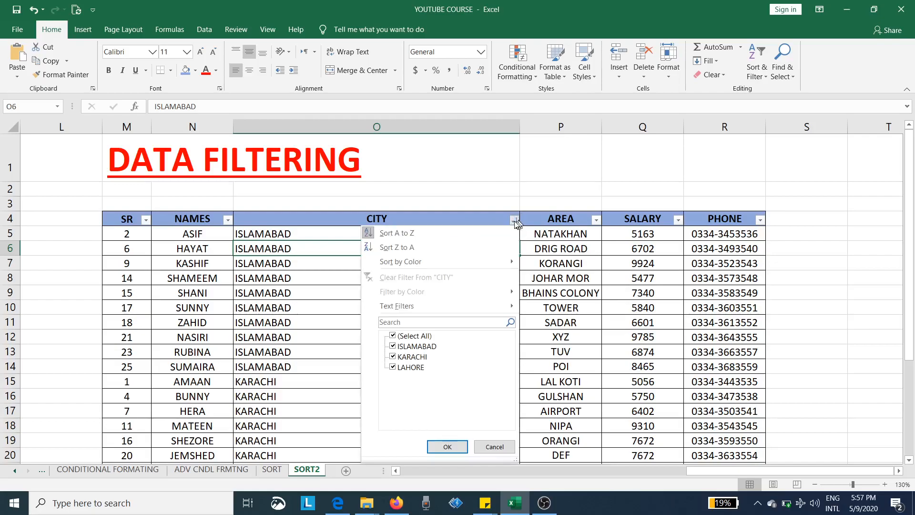
click(436, 245)
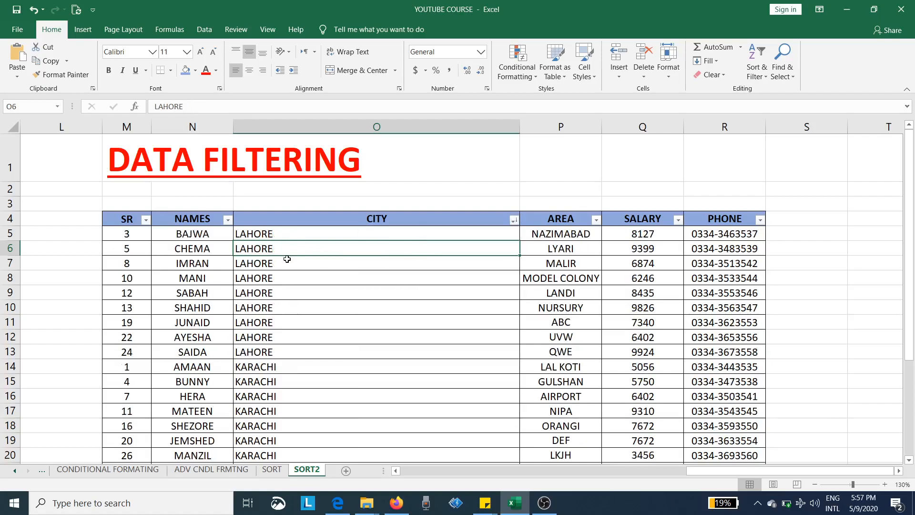
scroll(283, 322, down, 1)
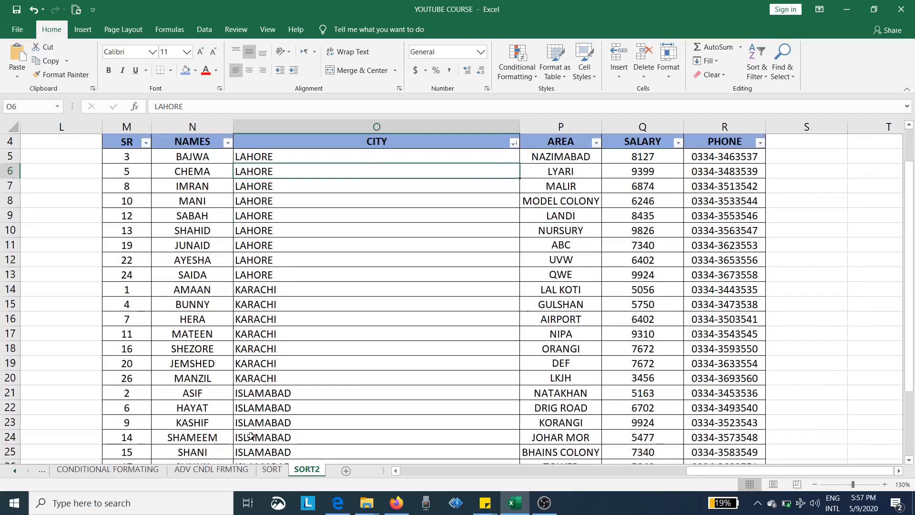
scroll(396, 378, up, 1)
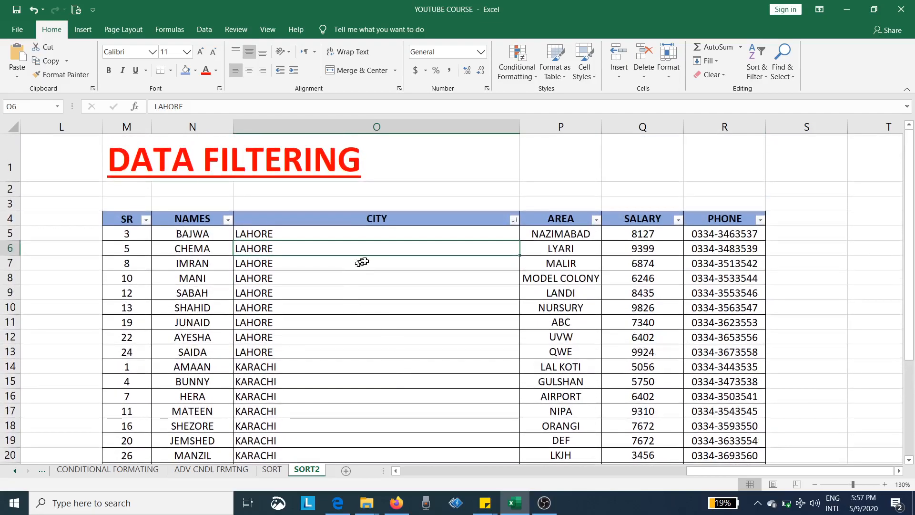
Filter the CITY column to show only the ISLAMABAD records.
click(514, 221)
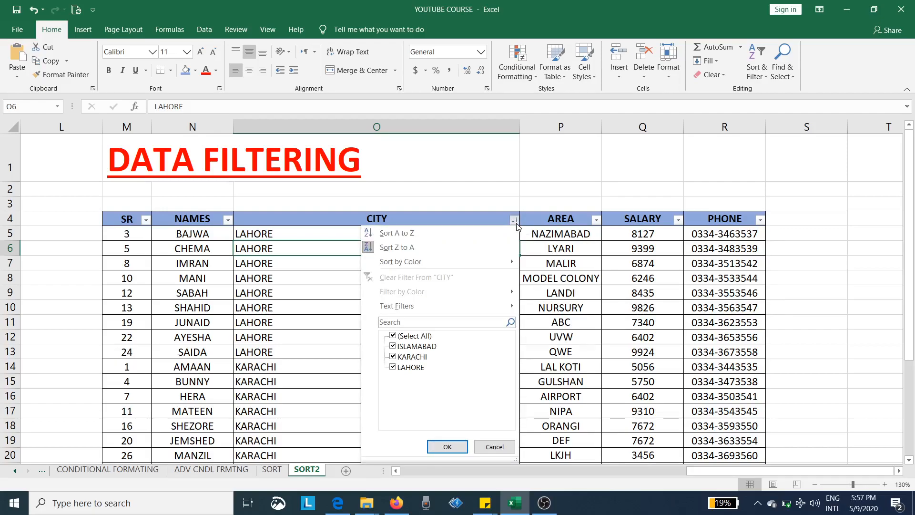
mouse_move(503, 261)
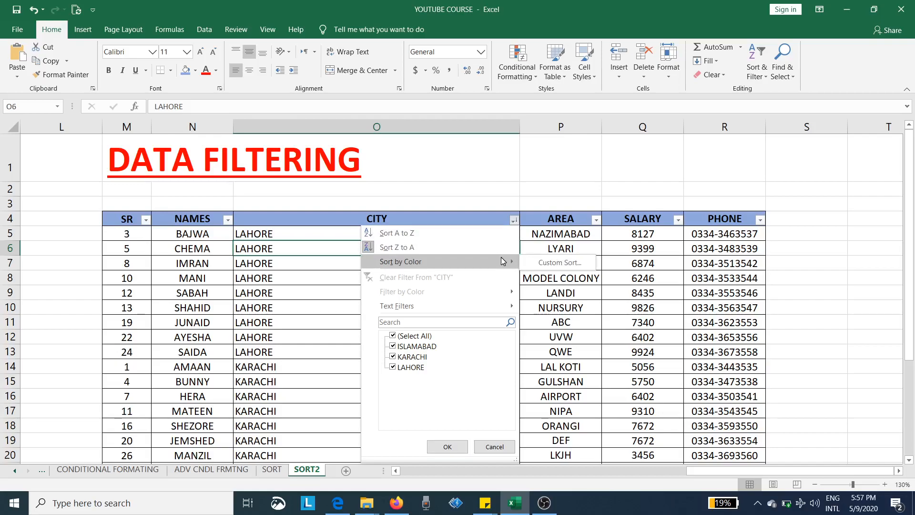
click(441, 319)
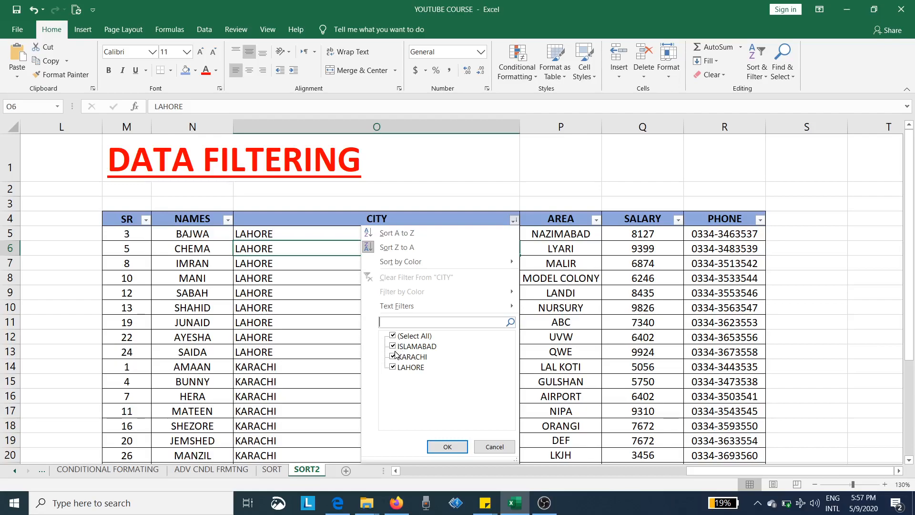
click(393, 367)
click(393, 336)
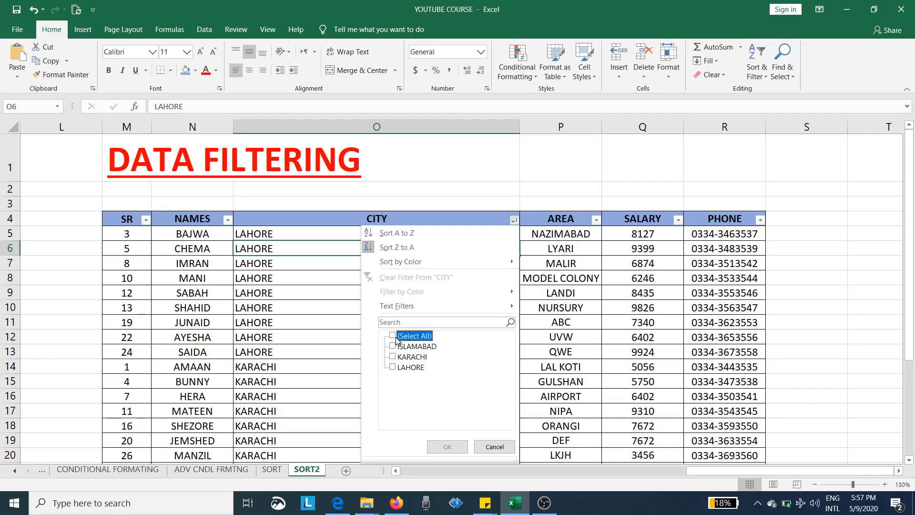
click(393, 348)
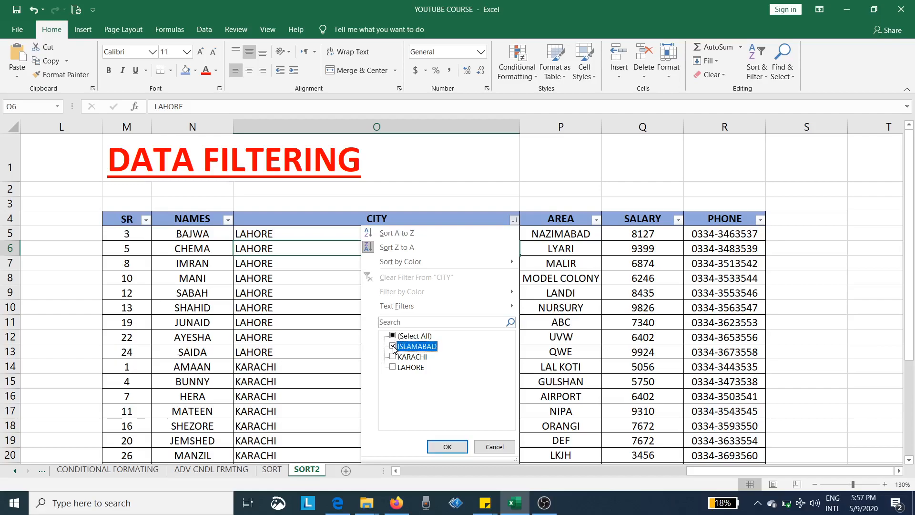
click(448, 447)
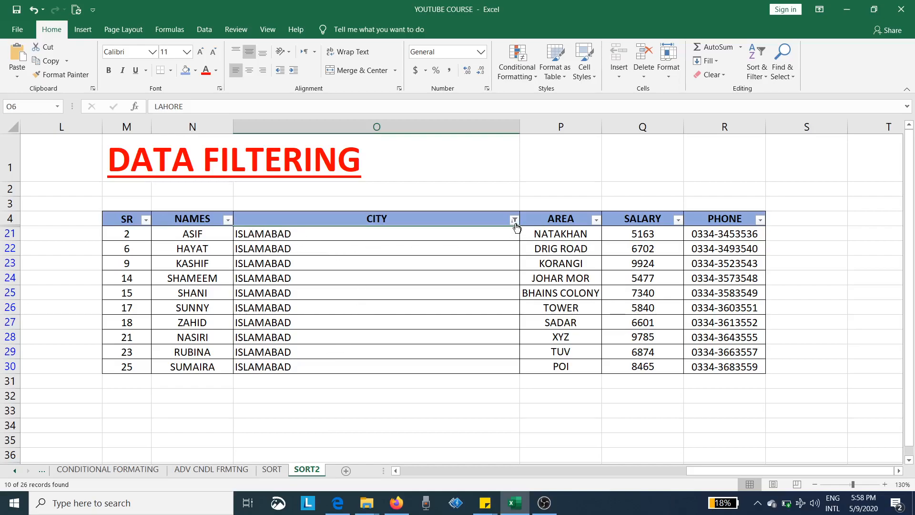
Change the CITY filter to show only the KARACHI records instead of ISLAMABAD.
mouse_move(516, 227)
click(515, 220)
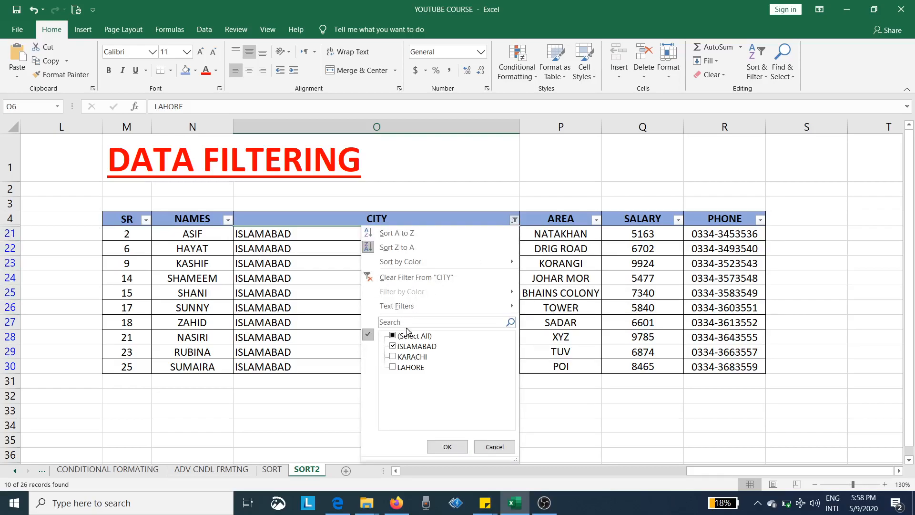
click(394, 346)
click(394, 357)
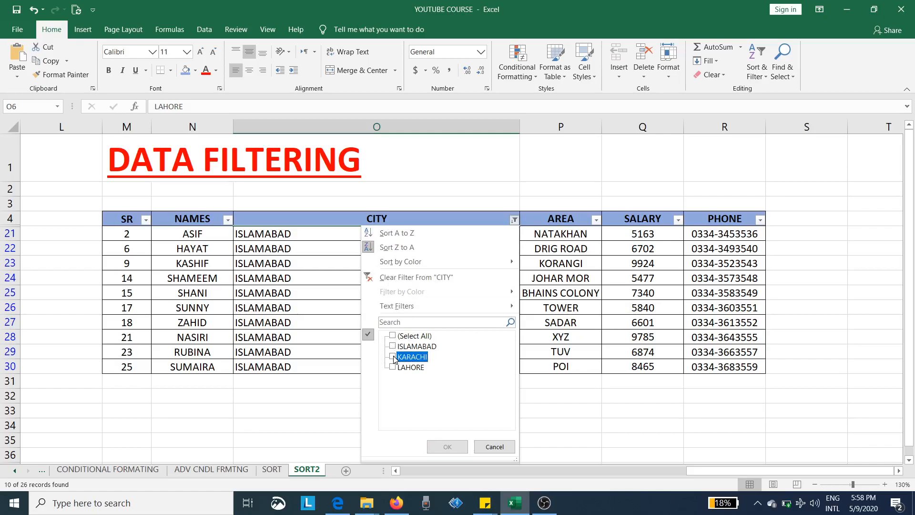
click(446, 447)
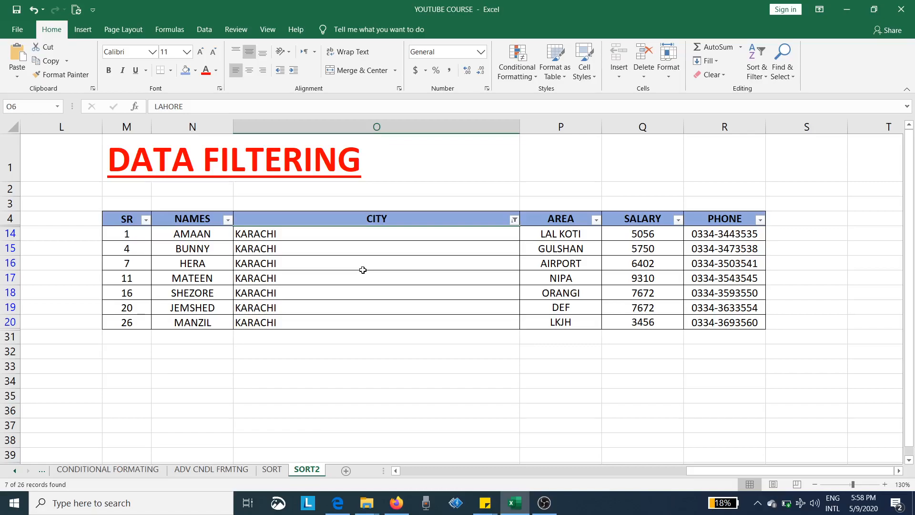
Change the CITY filter to show only the LAHORE records.
click(513, 220)
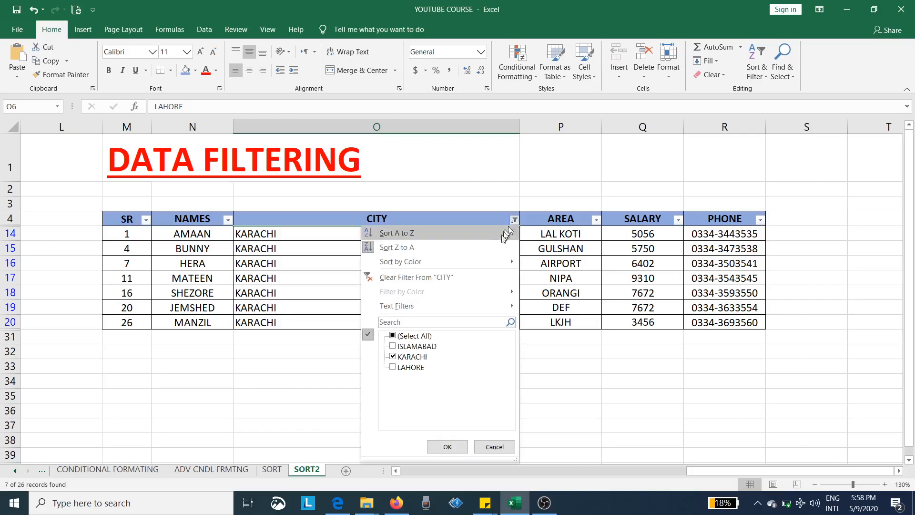
click(392, 367)
click(447, 446)
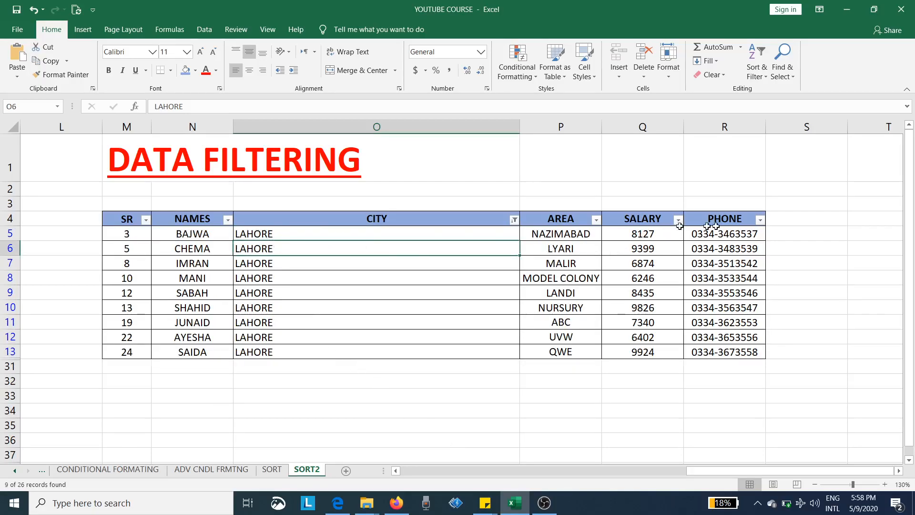
Reselect all the cities in the CITY filter to show every record.
click(514, 220)
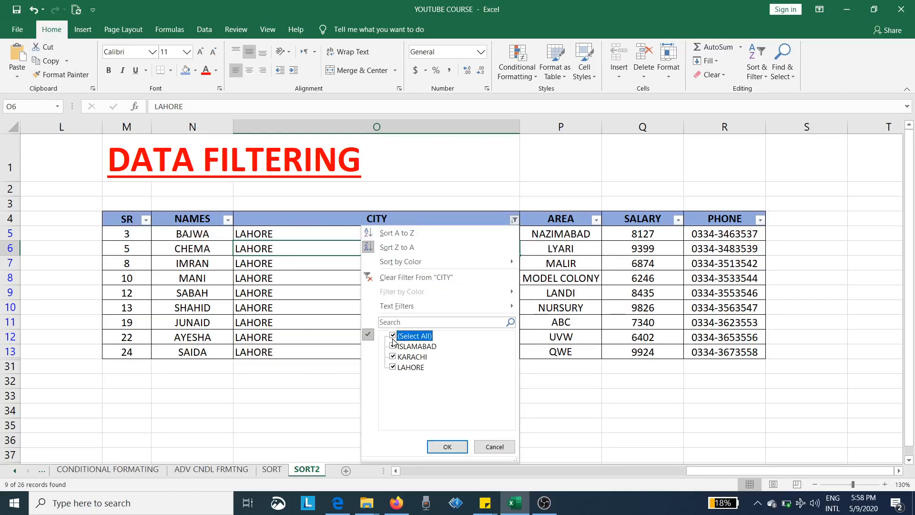
click(445, 447)
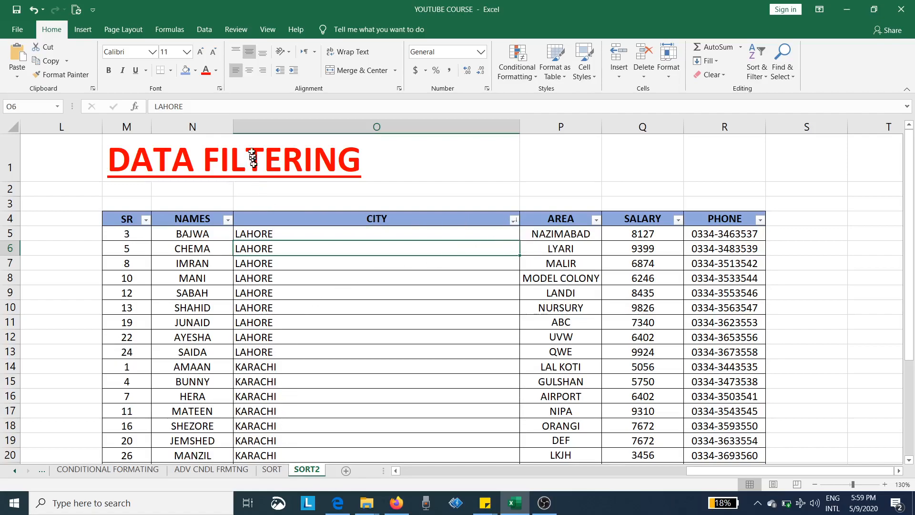
Widen the NAMES column and left-align all of its entries below the header.
drag(234, 136, 389, 136)
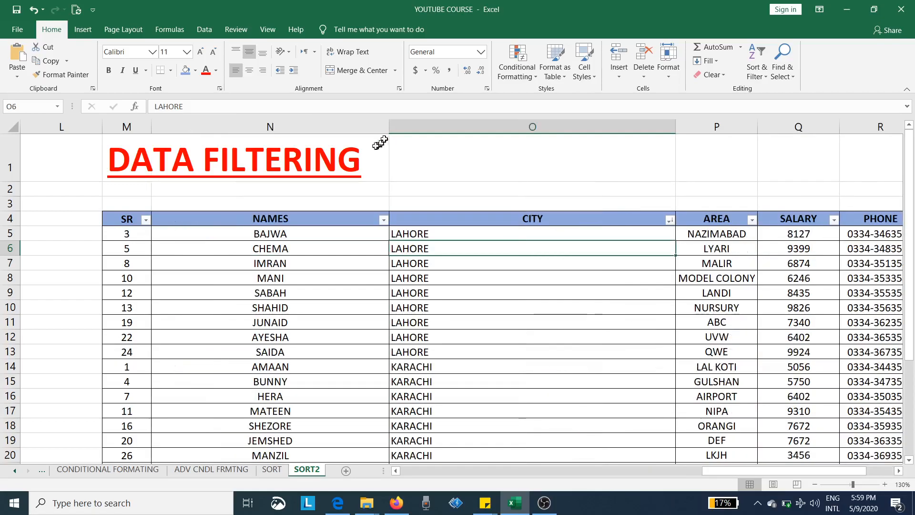
click(279, 239)
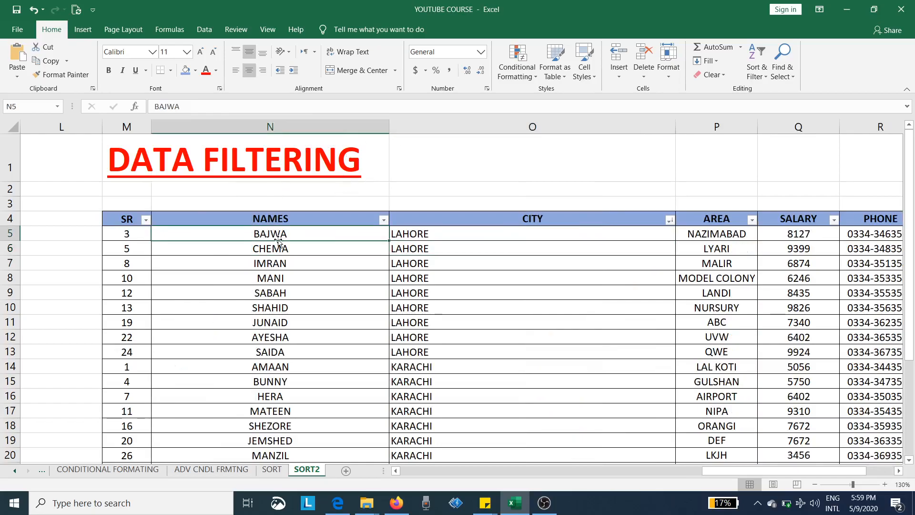
key(ctrl+shift+Down)
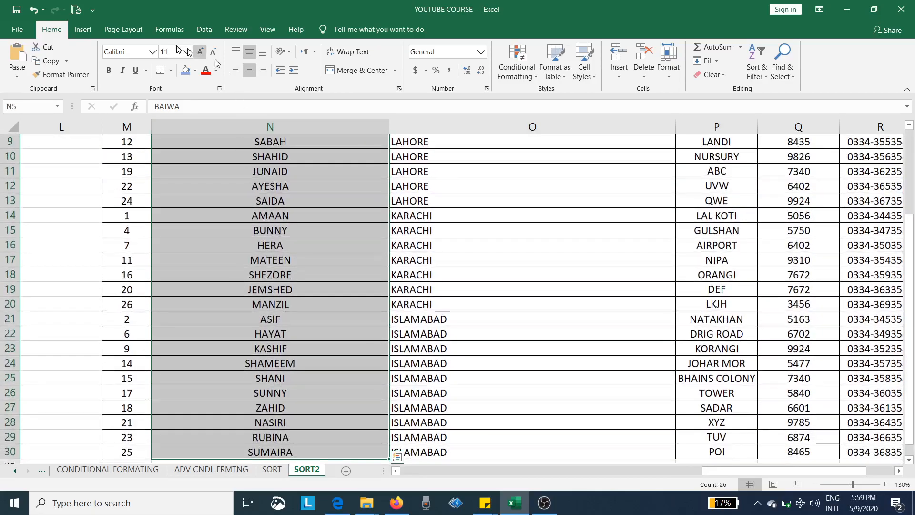
click(236, 70)
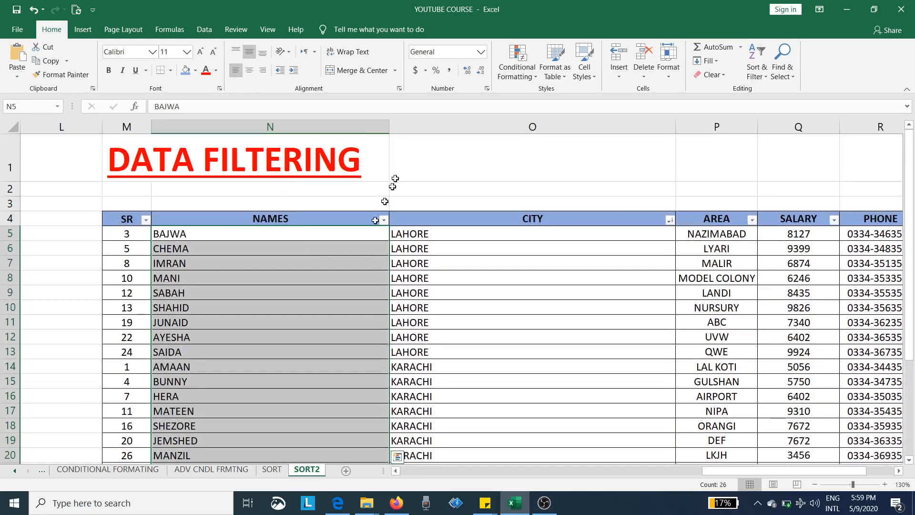
drag(391, 127, 428, 130)
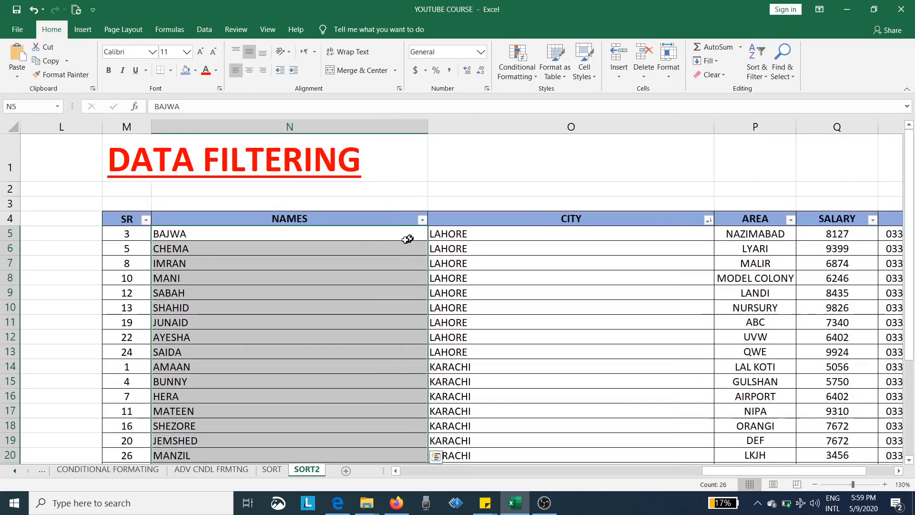
Sort the NAMES column from A to Z and filter it to show only the person with SR 2.
click(422, 220)
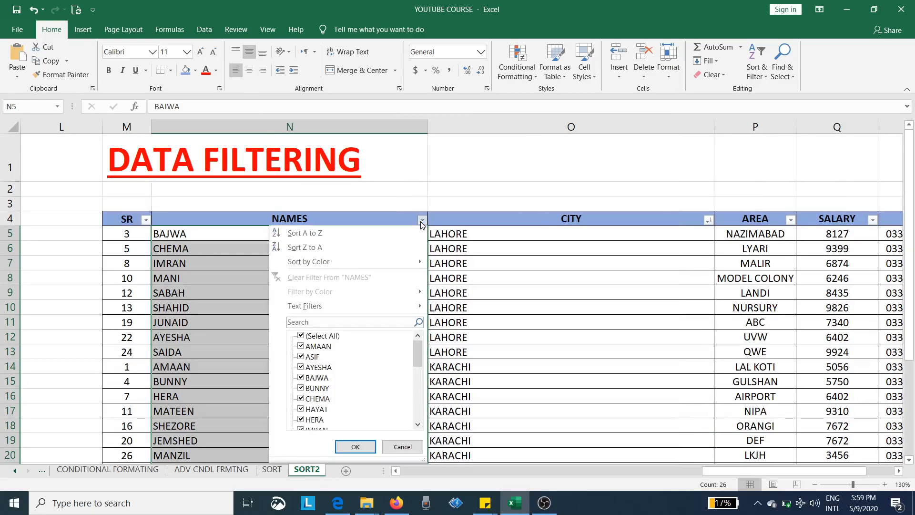
click(367, 234)
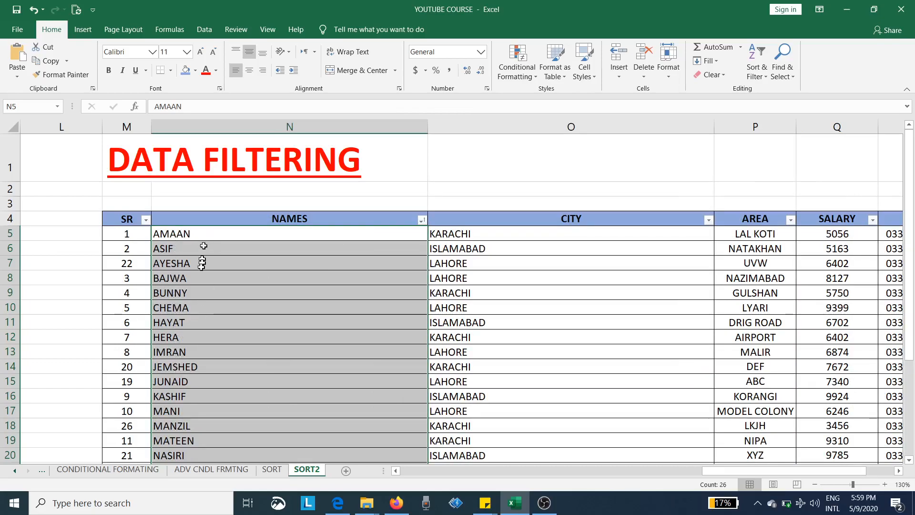
click(421, 220)
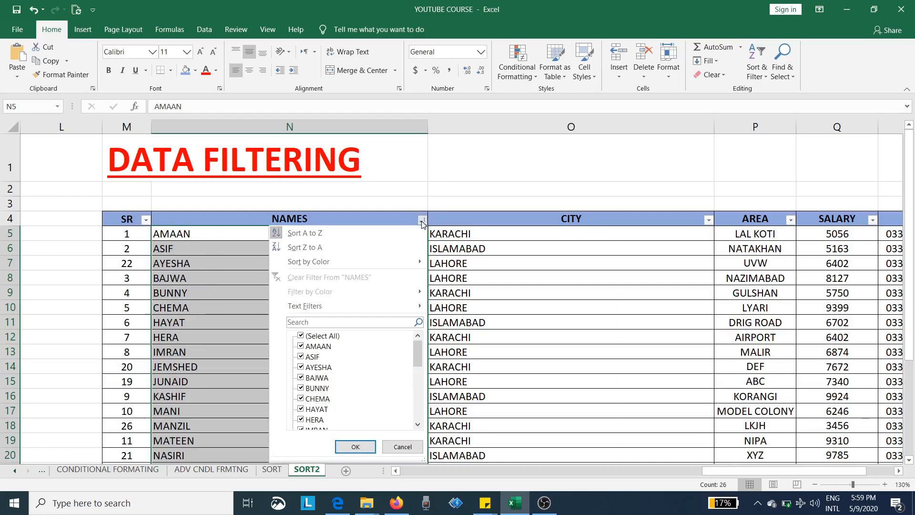
click(301, 337)
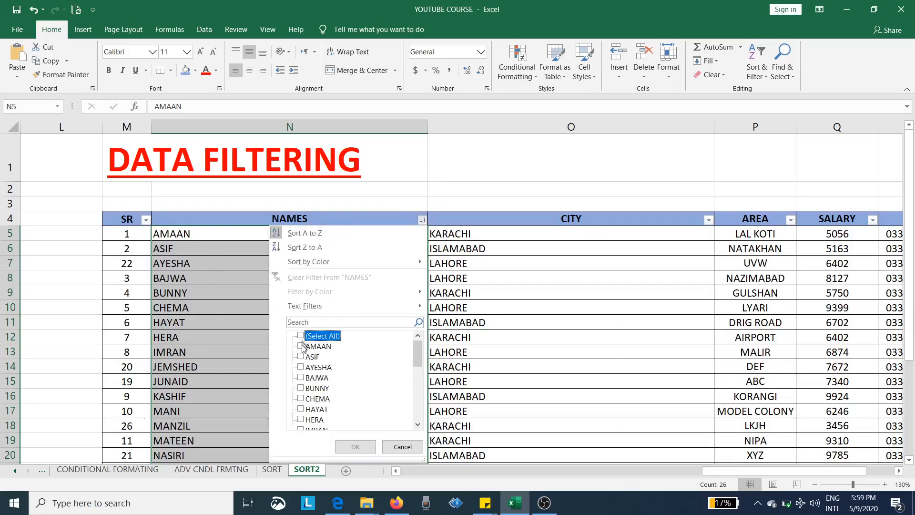
click(301, 356)
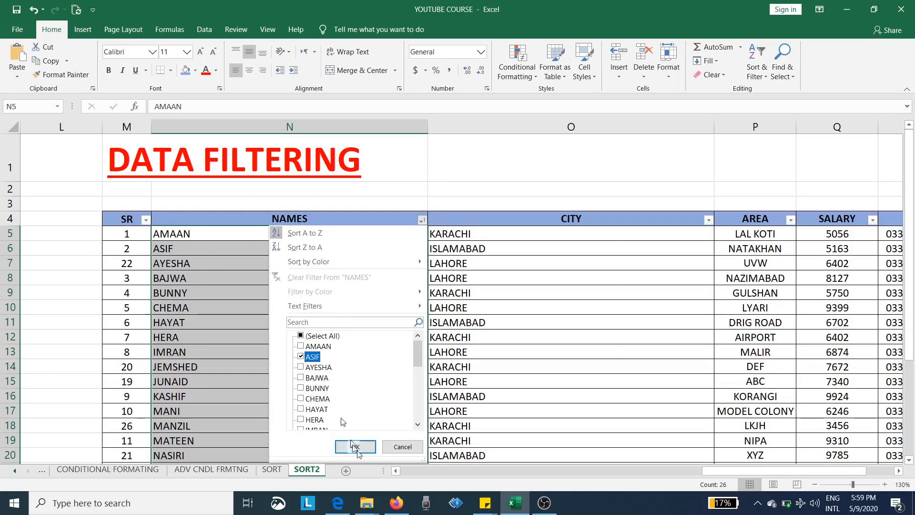
click(356, 447)
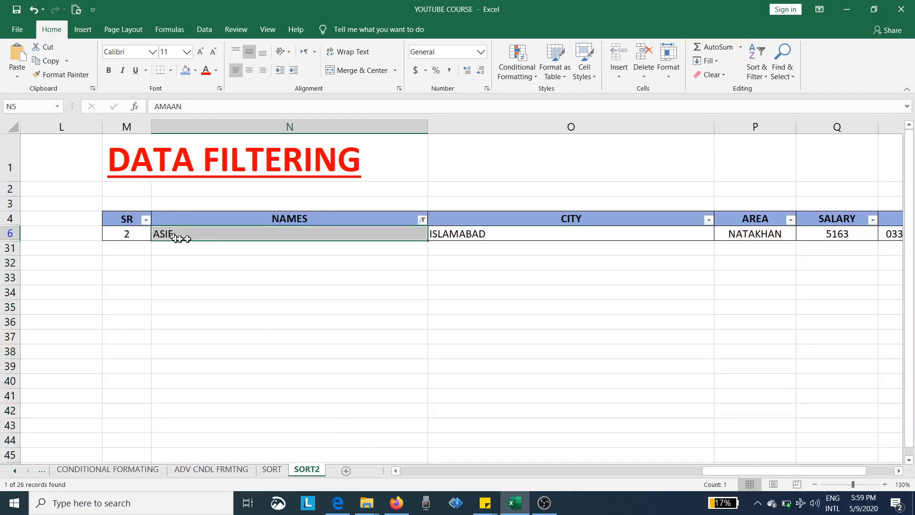
Change the NAMES filter to show only the person with SR 12 instead.
click(422, 220)
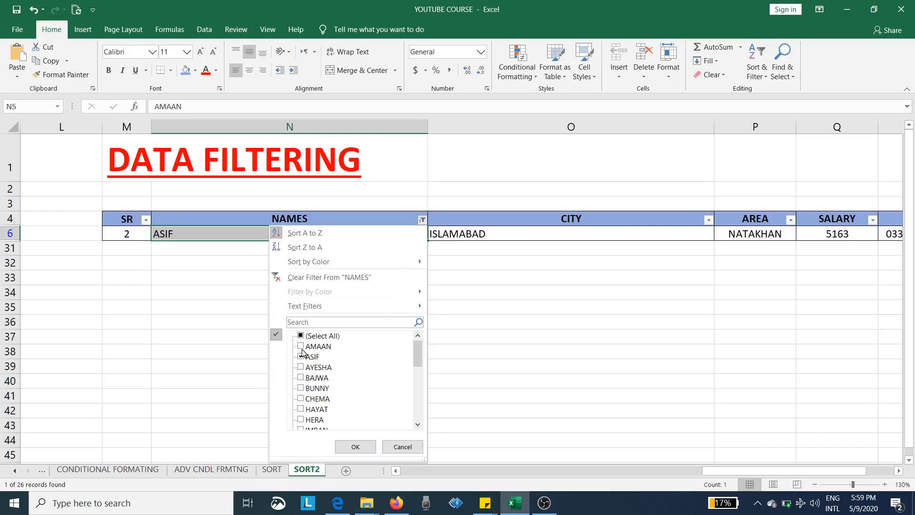
scroll(305, 377, down, 6)
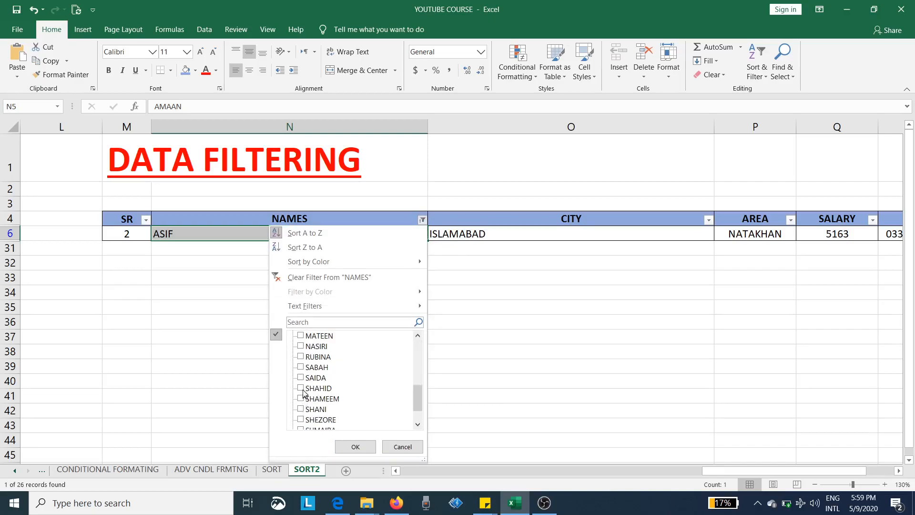
scroll(327, 379, up, 6)
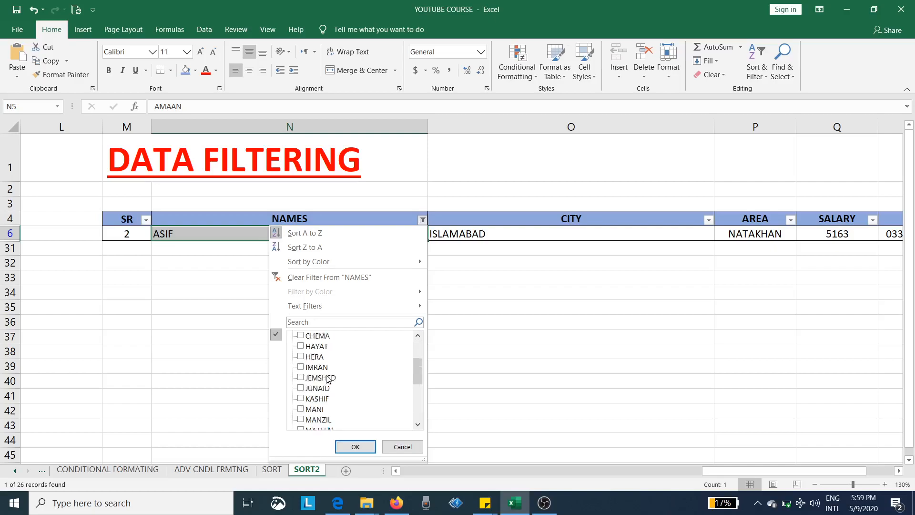
click(301, 357)
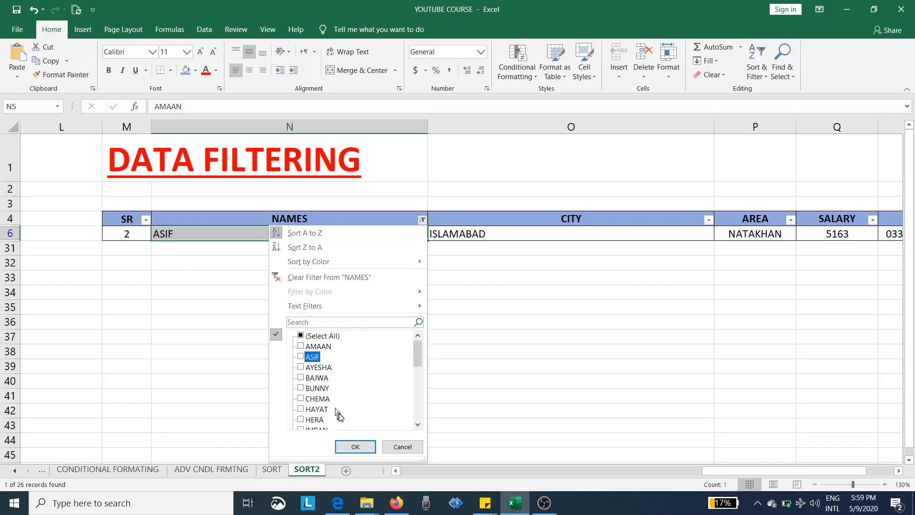
click(356, 447)
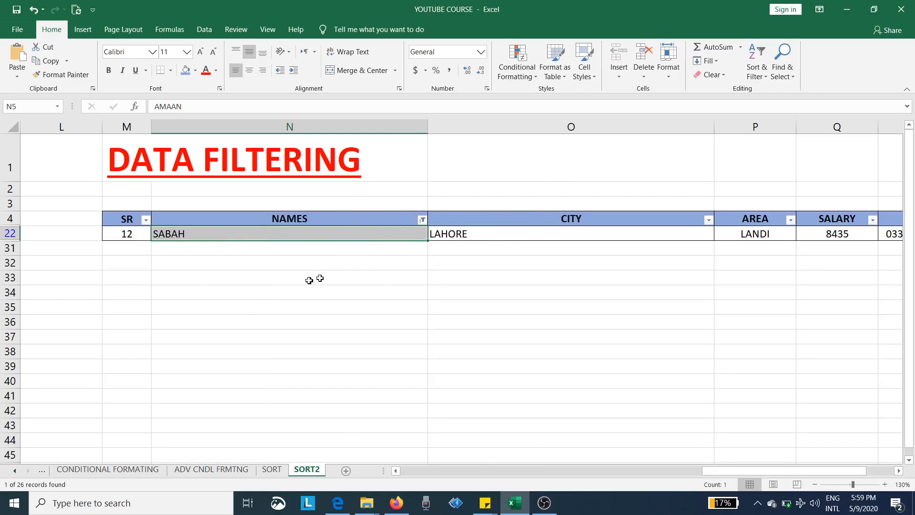
click(423, 220)
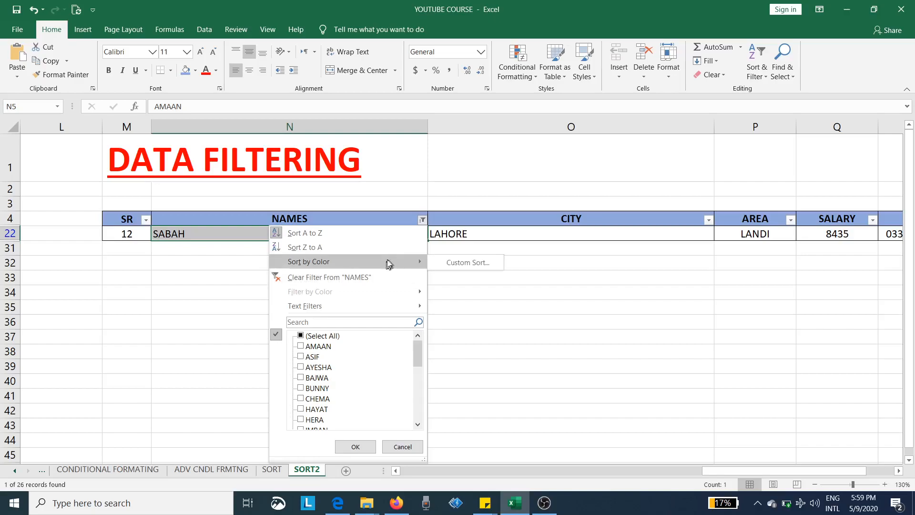
click(355, 447)
Narrow the NAMES and CITY columns so the whole table fits in view.
drag(426, 126, 267, 127)
drag(553, 126, 375, 147)
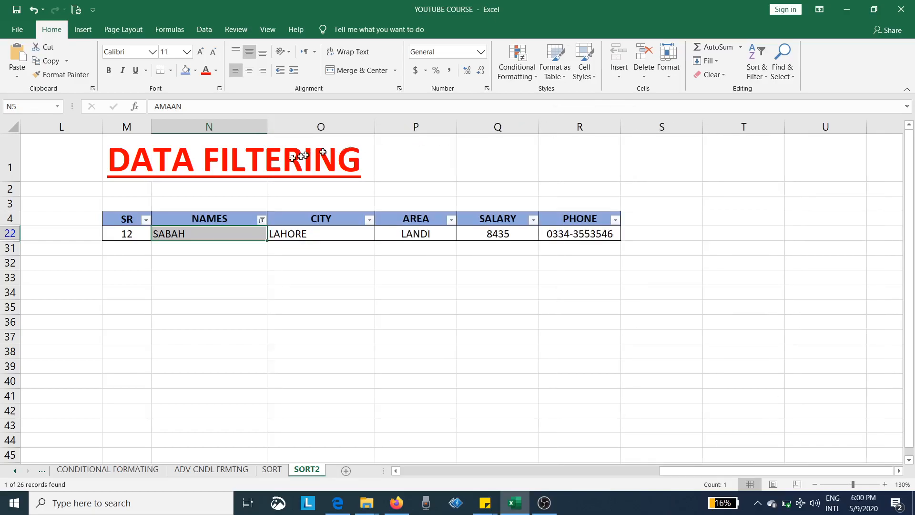
click(278, 234)
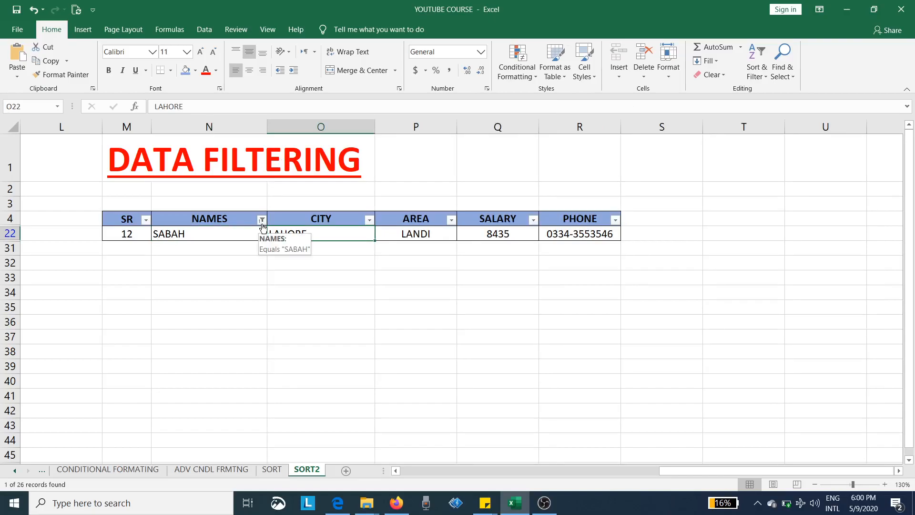
Clear the filter from the NAMES column and turn off filtering for the table.
click(262, 219)
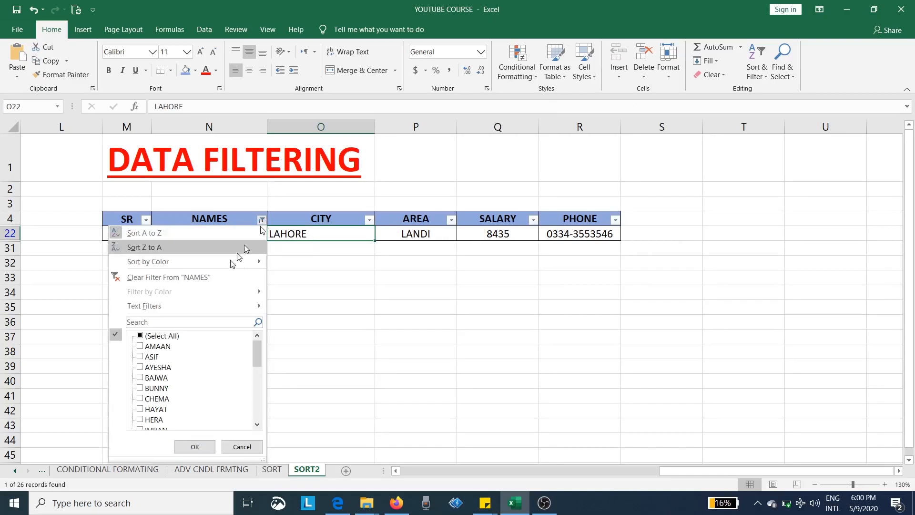
click(214, 278)
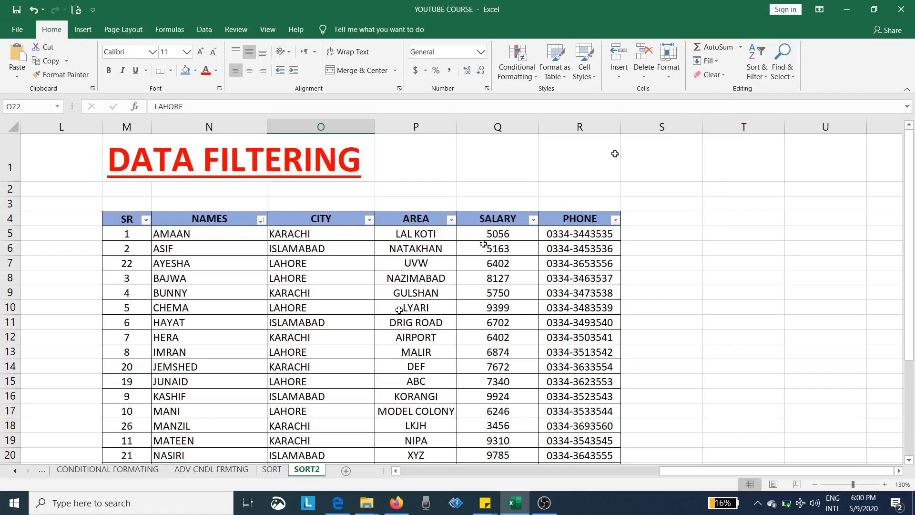
click(383, 307)
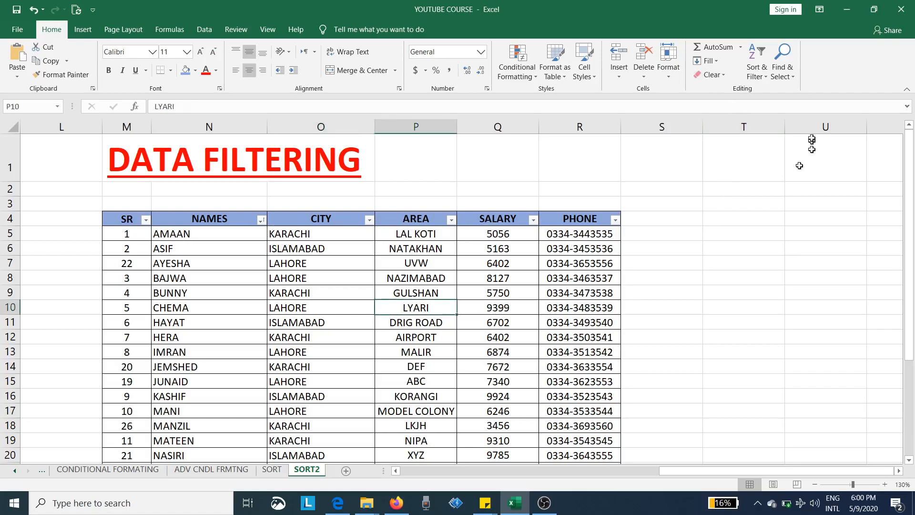
click(758, 75)
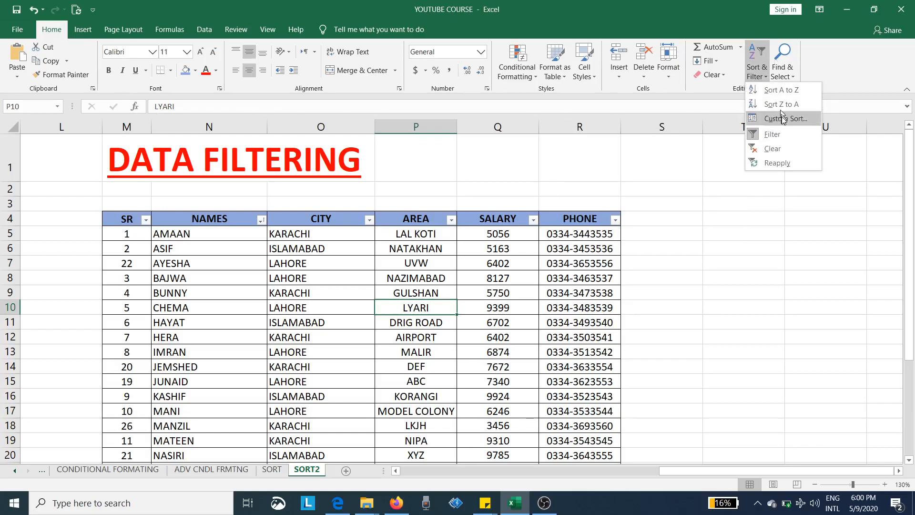
click(783, 135)
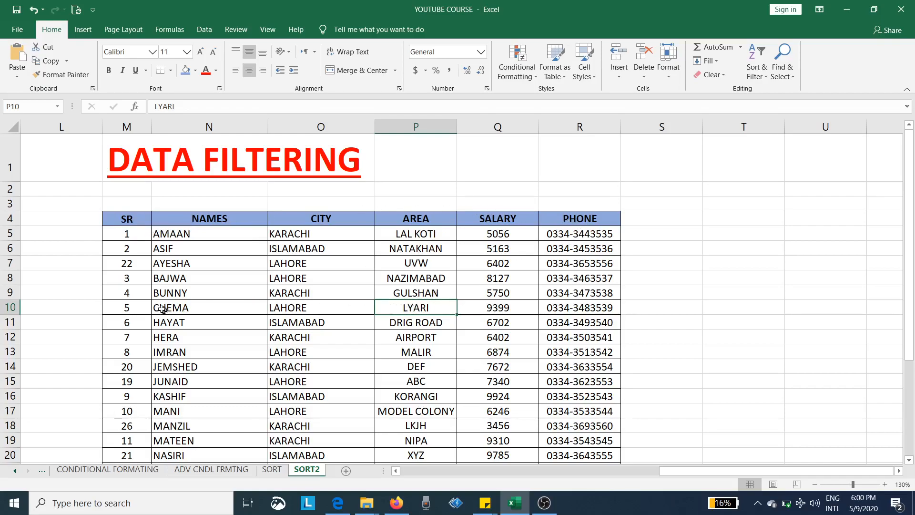
Add filters to the table headers again and sort the SR column from smallest to largest.
drag(135, 235, 124, 426)
scroll(153, 347, down, 4)
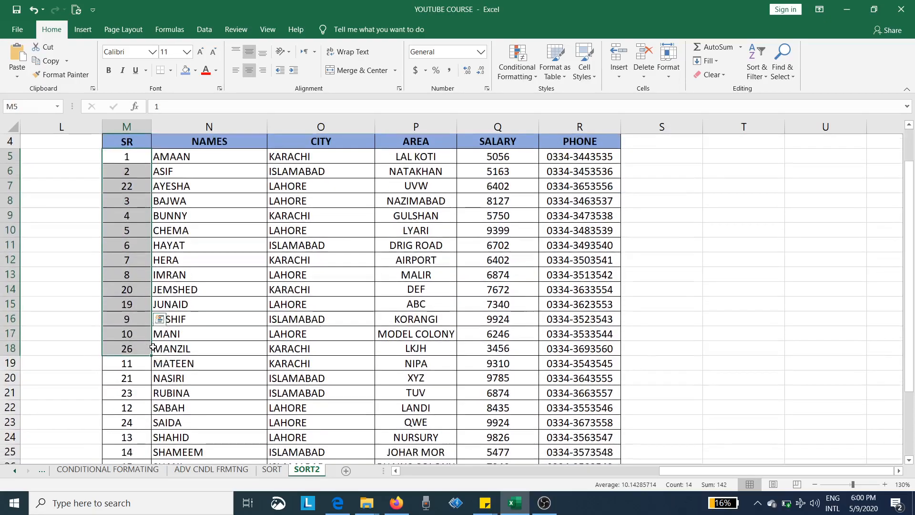
scroll(153, 347, up, 4)
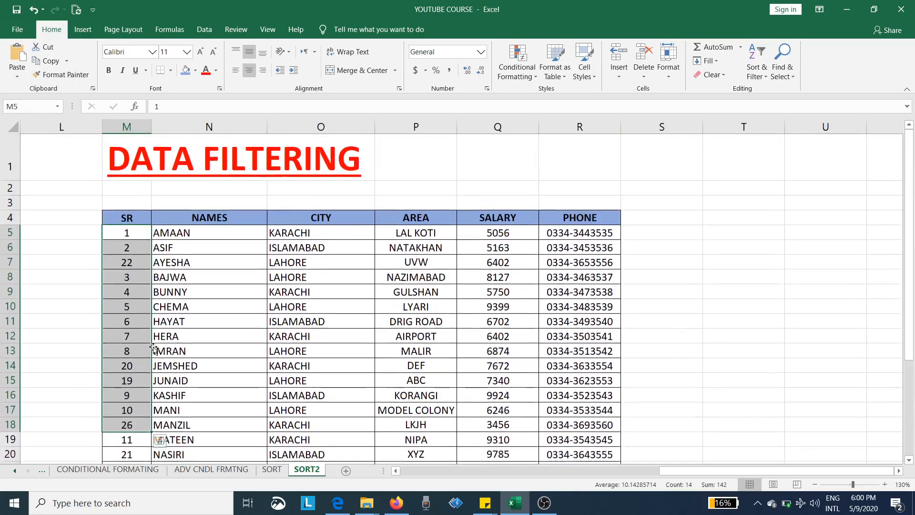
click(131, 214)
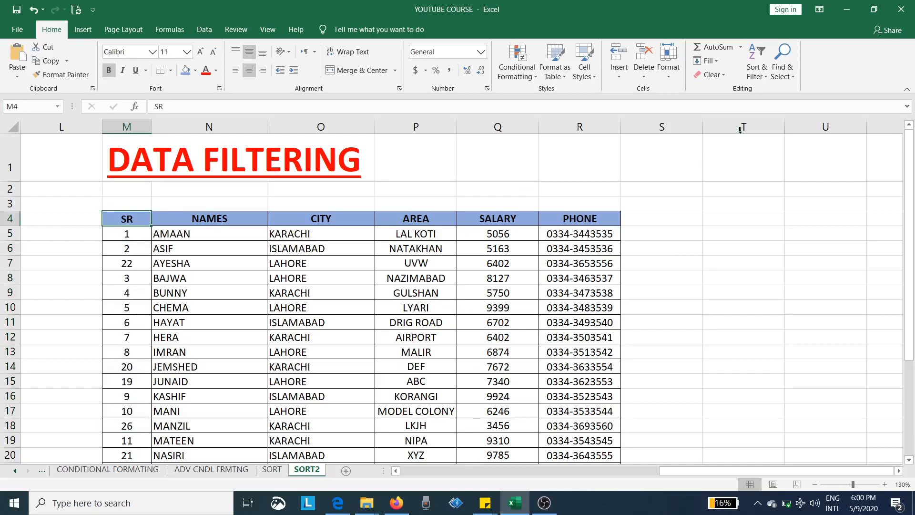
click(757, 70)
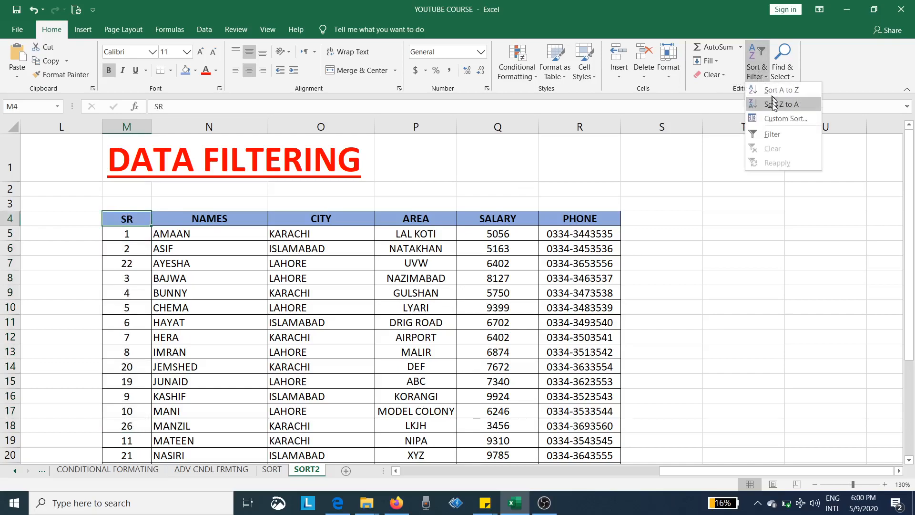
click(769, 135)
click(146, 220)
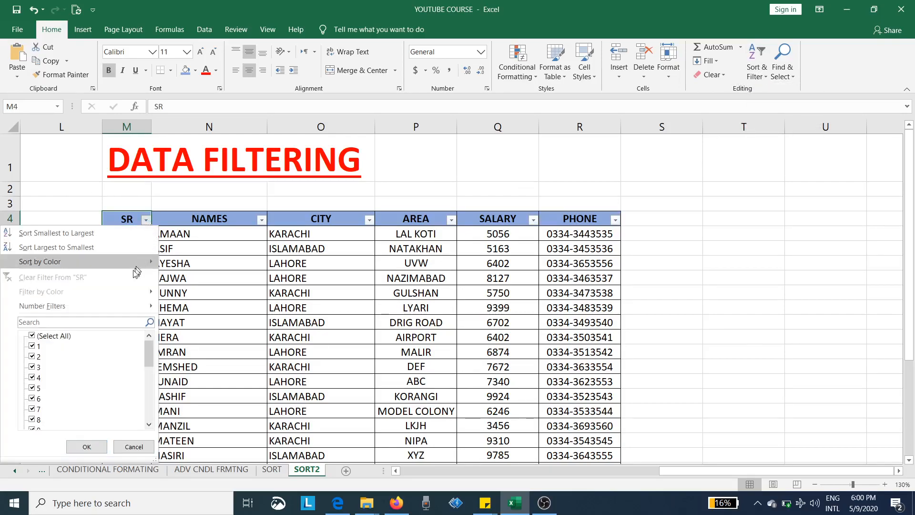
click(58, 233)
scroll(408, 276, down, 5)
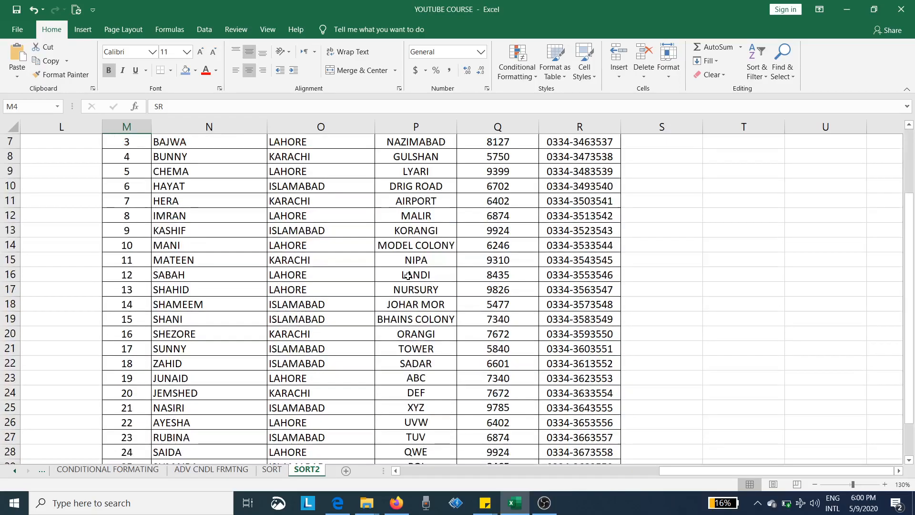
scroll(408, 276, up, 5)
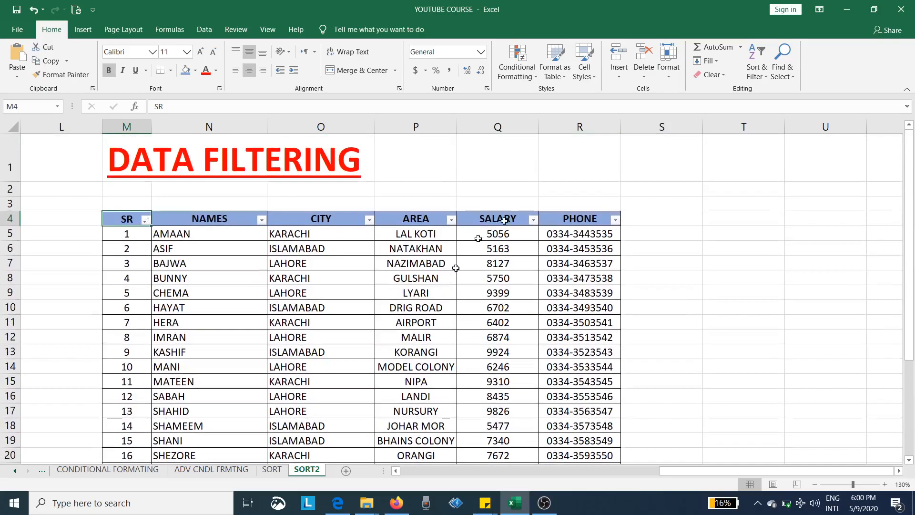
Remove the filters from the headers of the table sorted by SR.
click(757, 66)
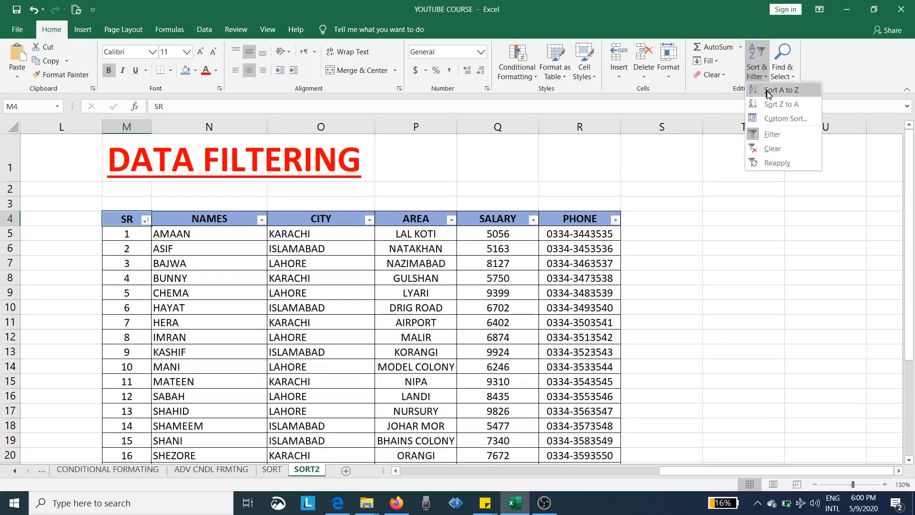
click(776, 134)
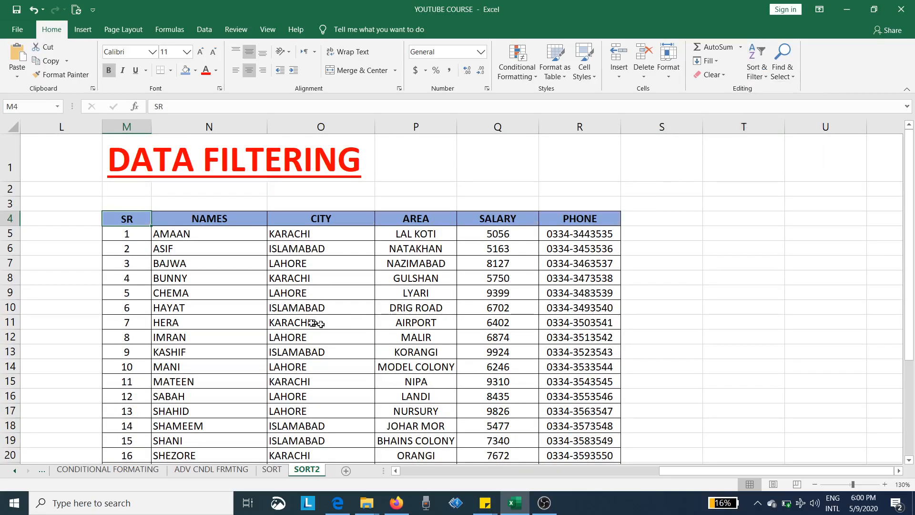